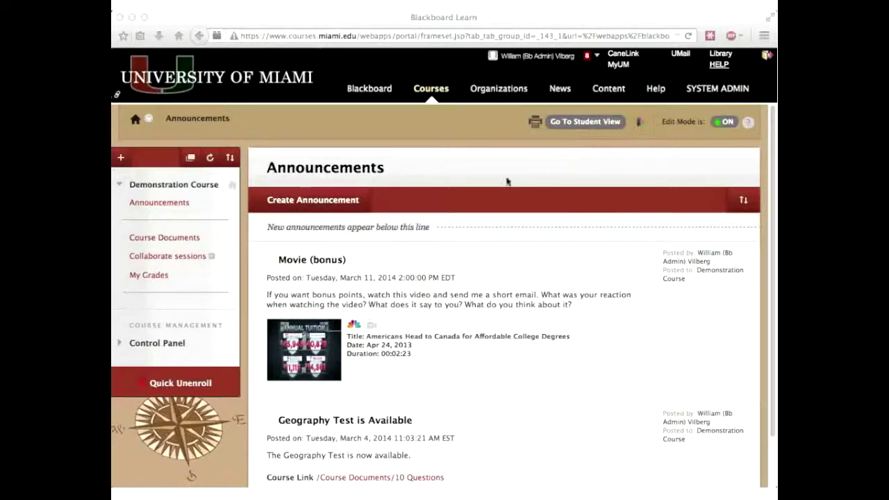
- Open the Demonstration Course's Groups page under Users and Groups in the Control Panel
left_click(120, 347)
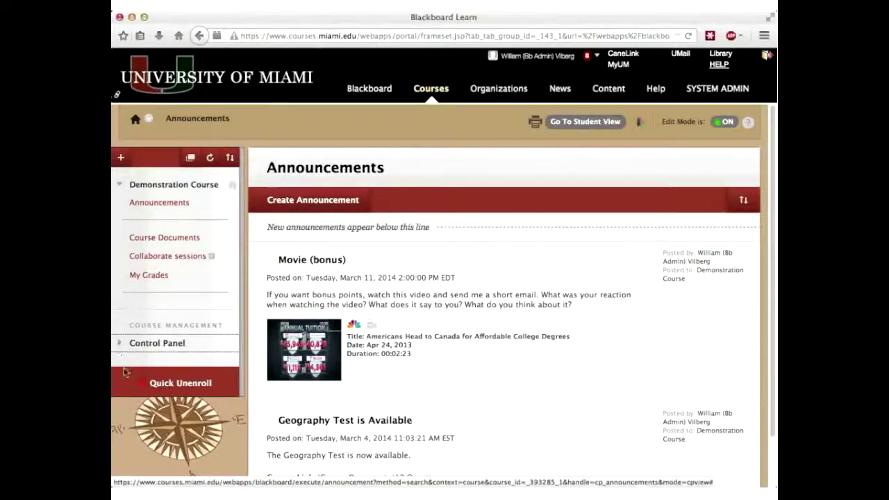
left_click(120, 347)
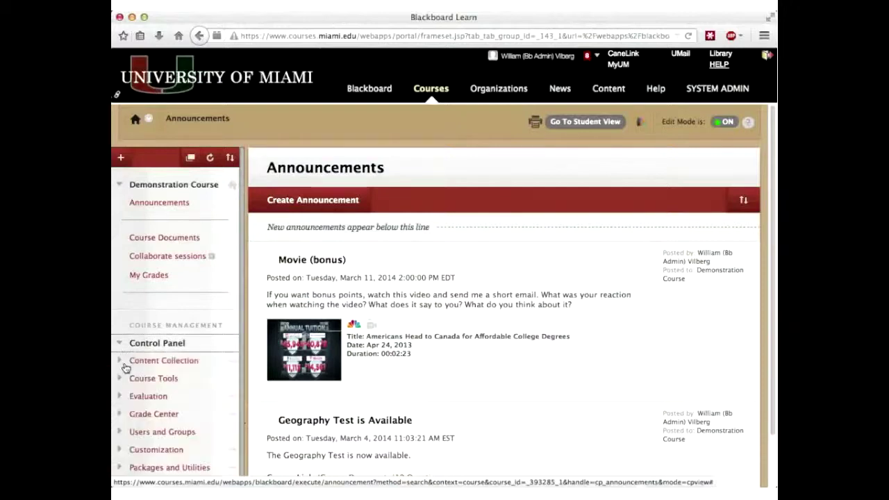
left_click(122, 433)
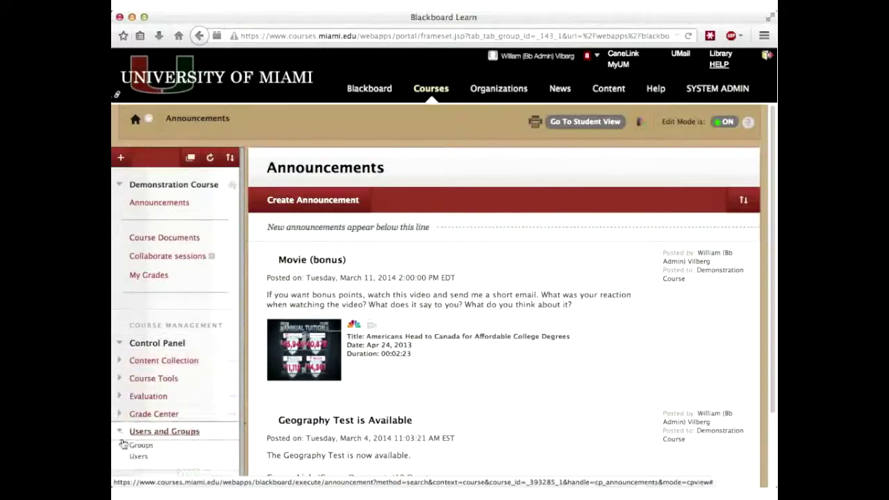
left_click(140, 447)
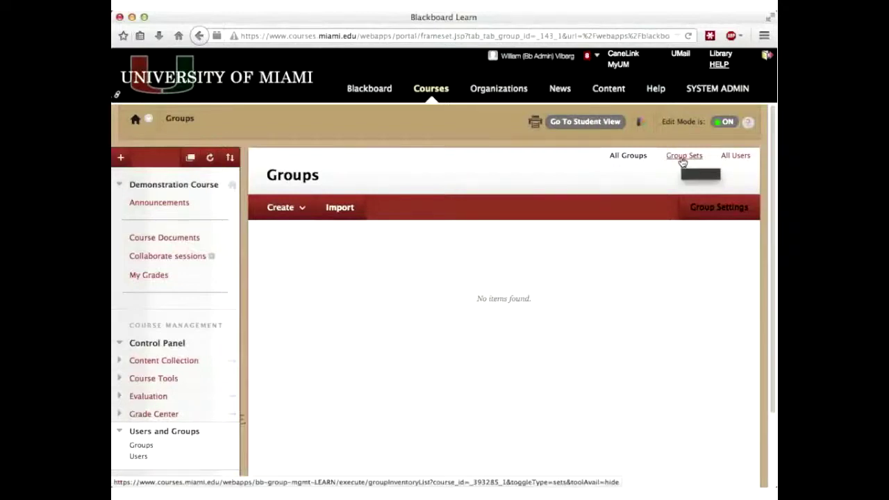
- Switch to the Group Sets view and show the Create options for a new group set
left_click(284, 207)
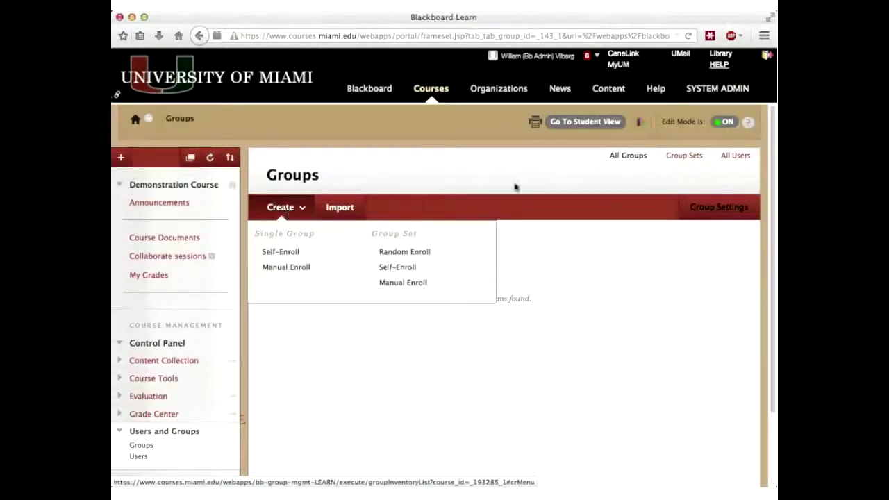
left_click(686, 157)
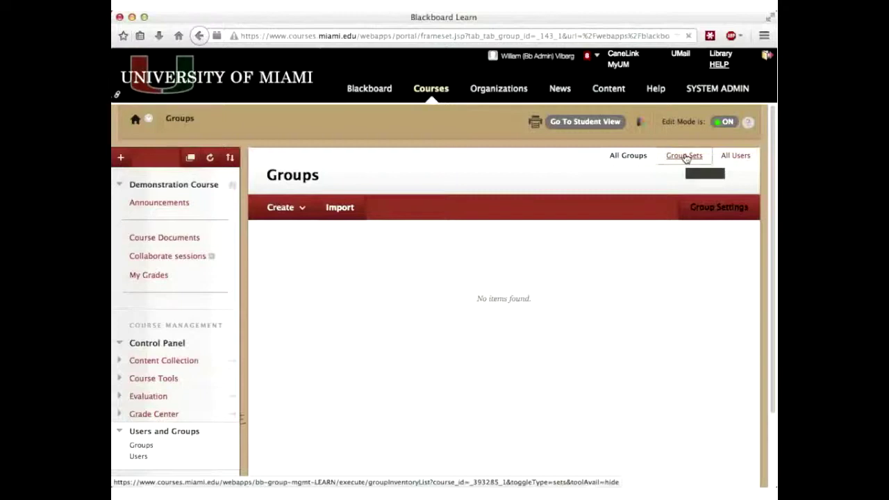
left_click(685, 157)
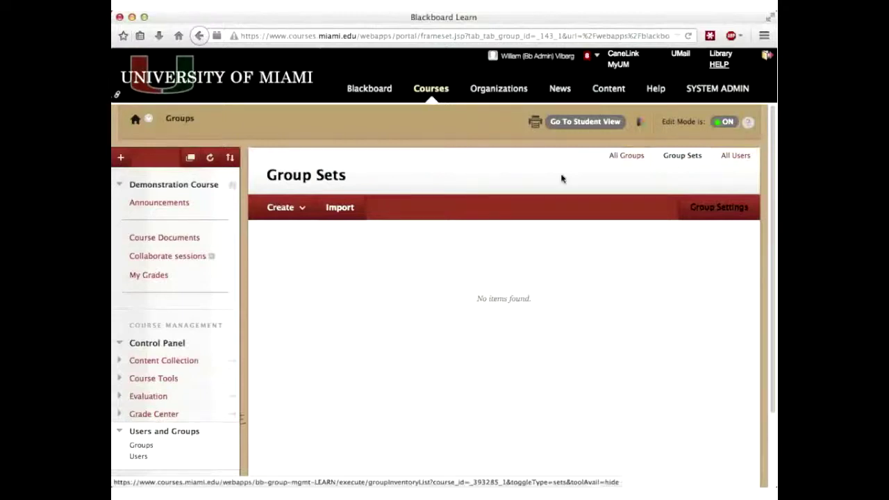
left_click(291, 210)
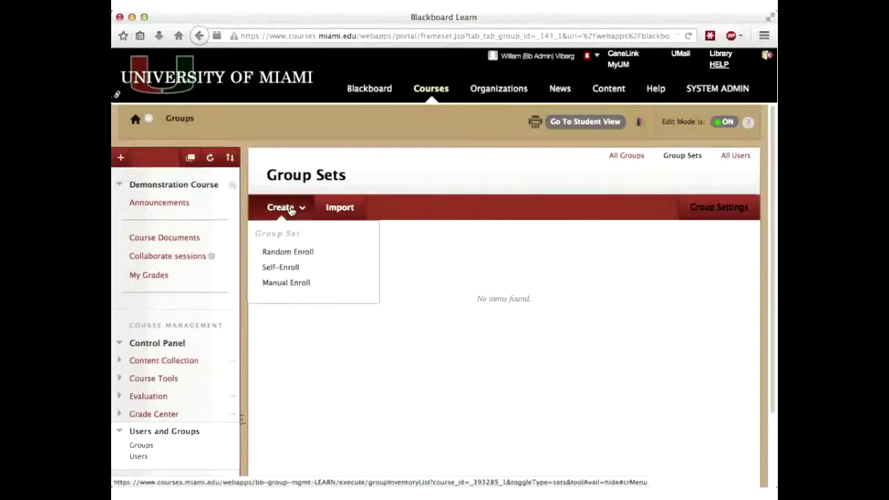
- Start a Self-Enroll group set named 'Oral Presentations - Day' with description 'Oral Presentations'
left_click(295, 269)
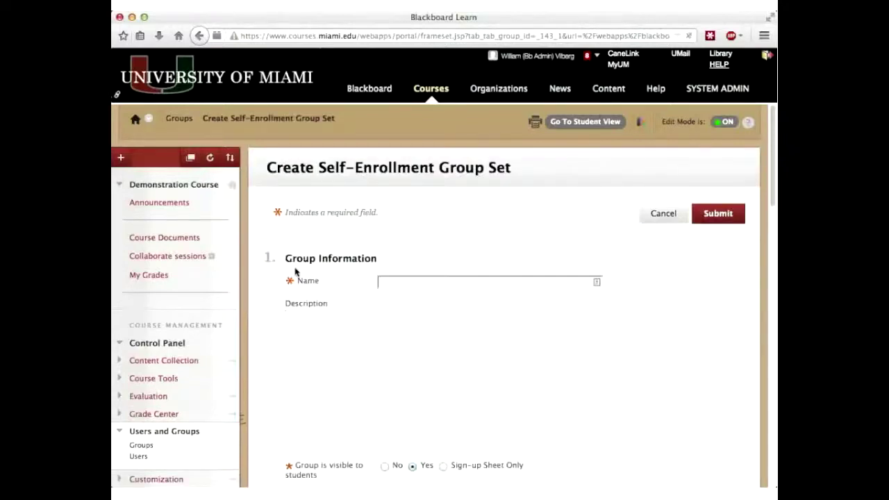
left_click(434, 287)
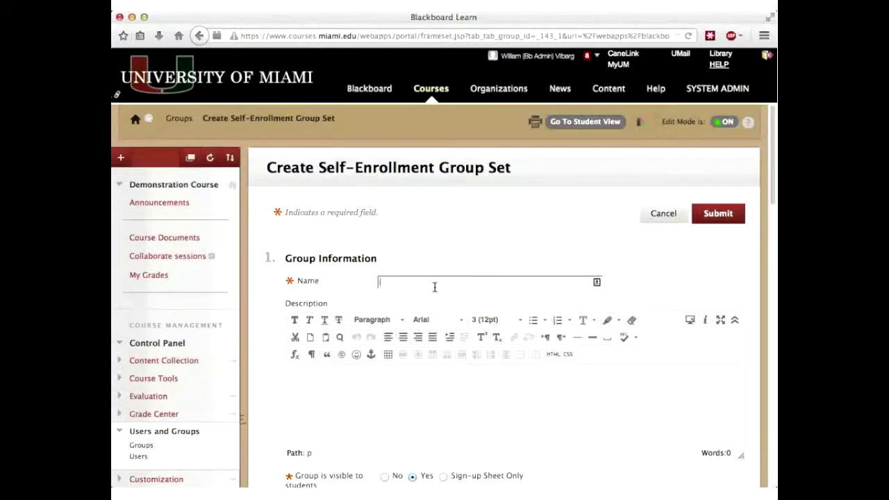
type("Oral Presentations - Day")
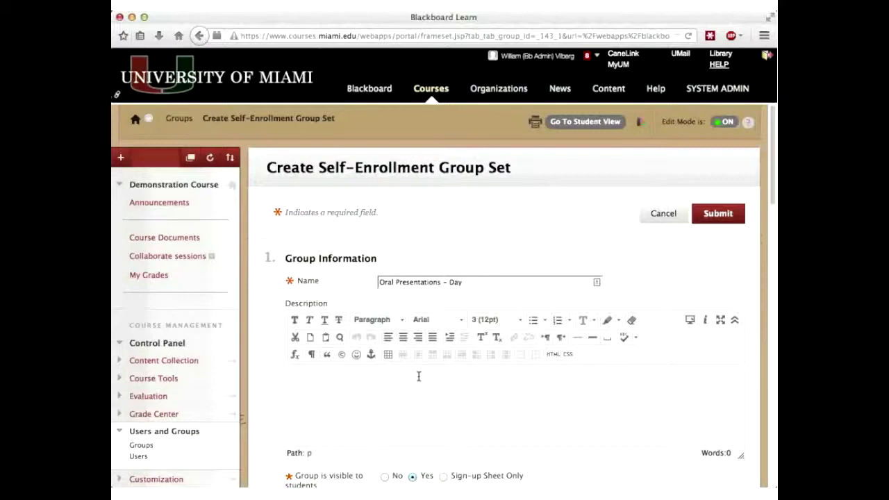
type("Orall Pr")
key("BackSpace")
key("BackSpace")
key("BackSpace")
key("BackSpace")
type("Presentations")
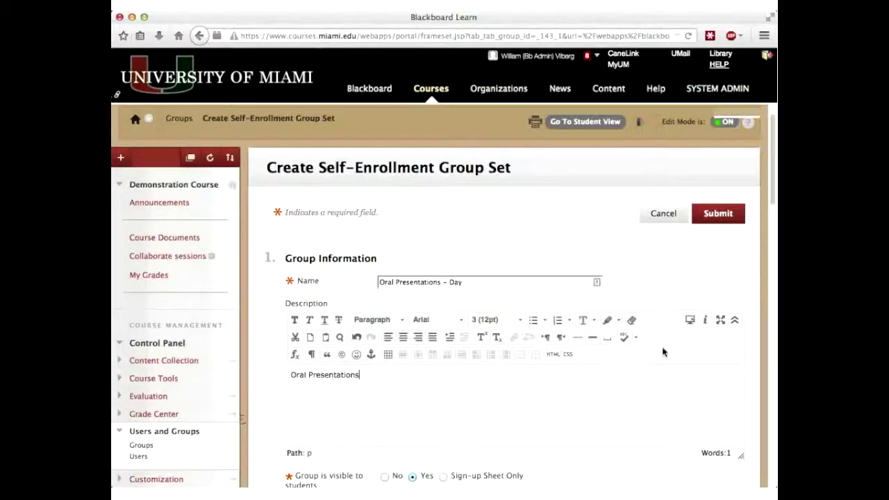
- Set the group set to be visible to students
scroll(528, 334, "down", 5)
left_click(444, 312)
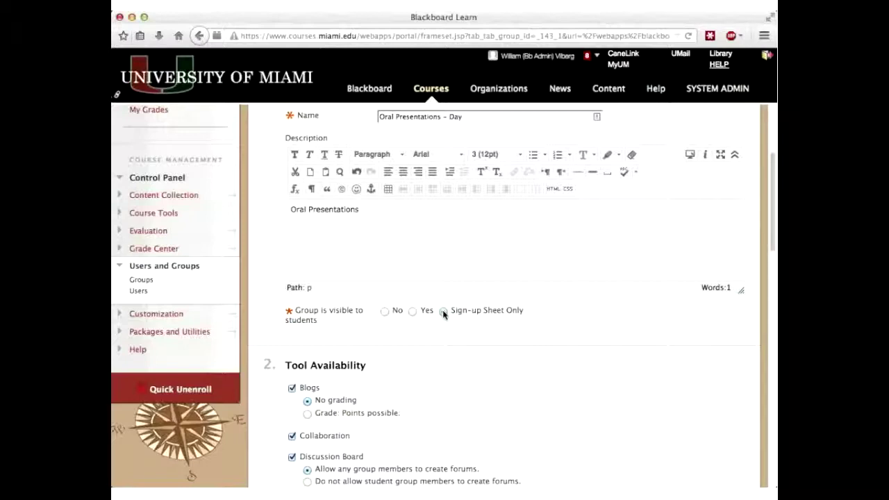
left_click(413, 313)
- Uncheck Blogs, Collaboration, Discussion Board, Email, File Exchange, Journals, Tasks, Wikis and Commercial Content Tools
scroll(414, 316, "down", 3)
left_click(292, 266)
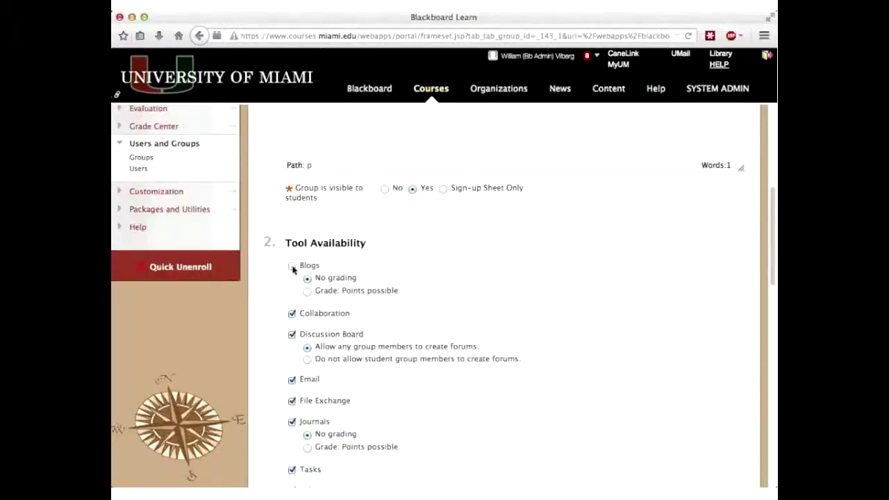
left_click(291, 313)
left_click(292, 335)
left_click(293, 381)
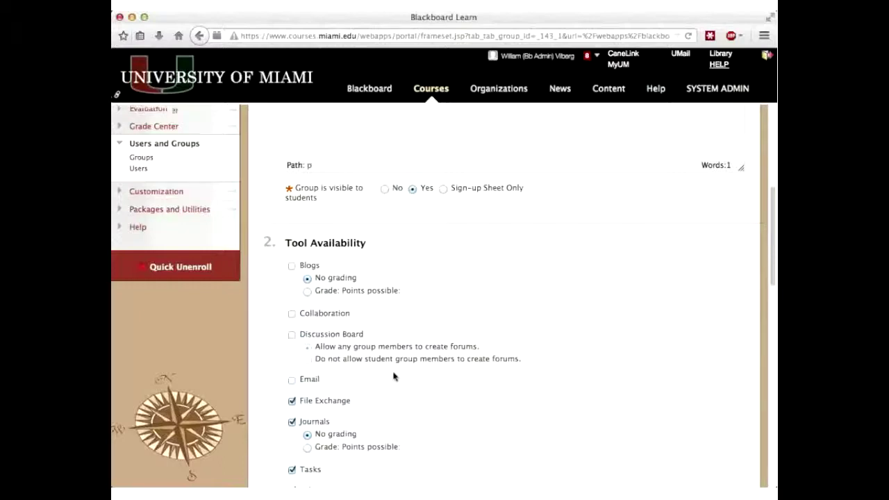
scroll(393, 377, "down", 5)
left_click(292, 255)
left_click(292, 275)
left_click(291, 323)
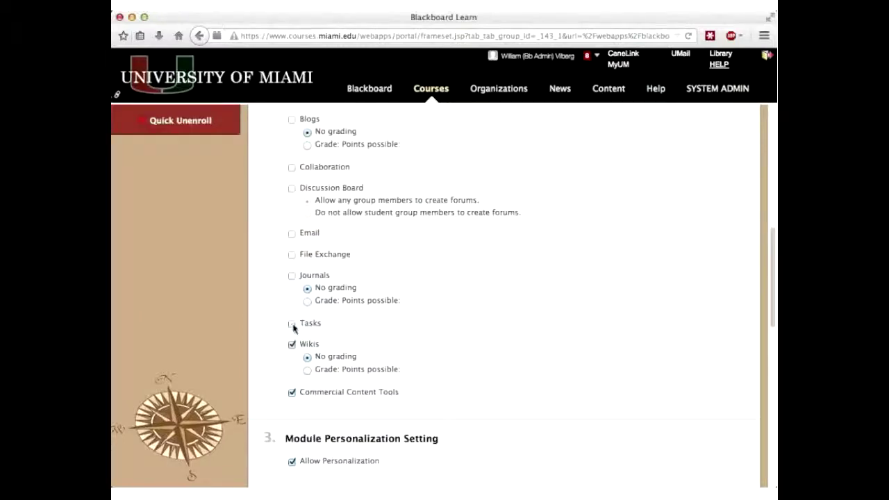
left_click(291, 344)
left_click(291, 392)
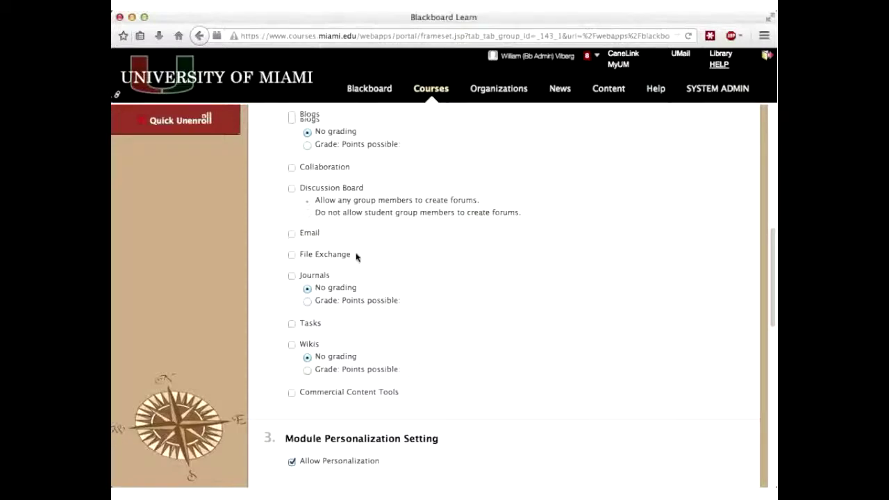
scroll(357, 258, "up", 1)
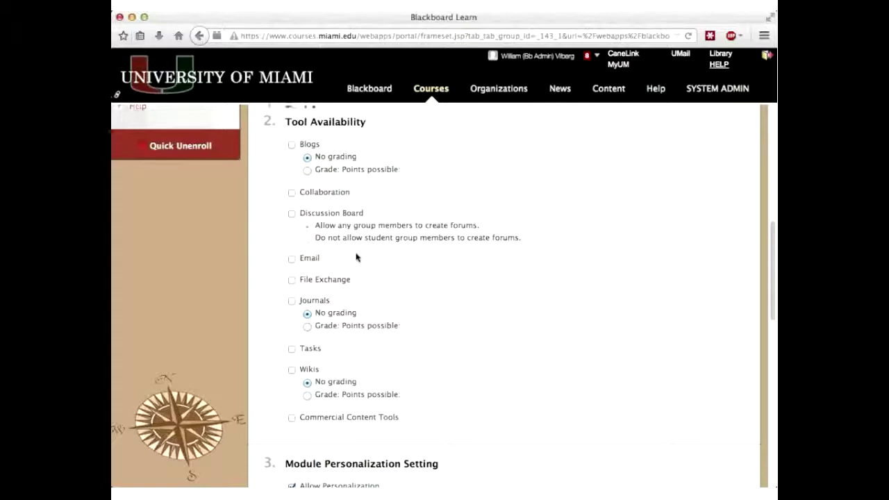
scroll(356, 257, "down", 5)
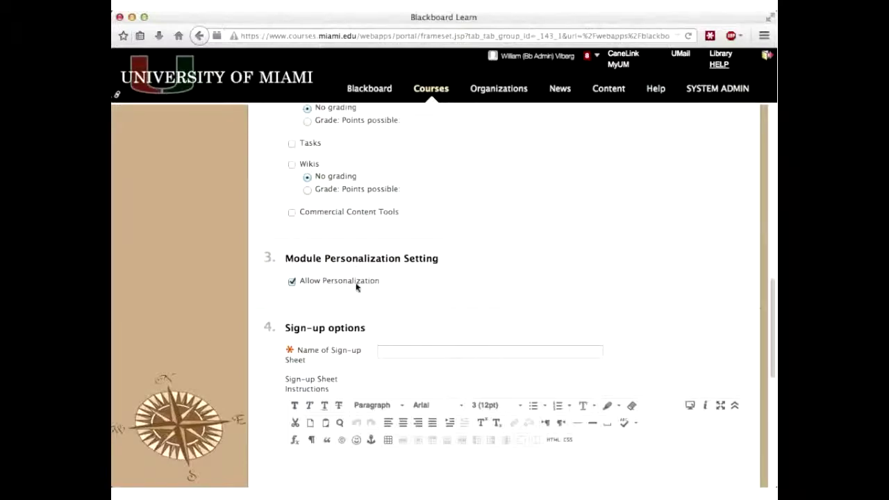
- Turn off Allow Personalization and name the sign-up sheet 'Sign-up Sheet'
left_click(292, 283)
left_click(423, 352)
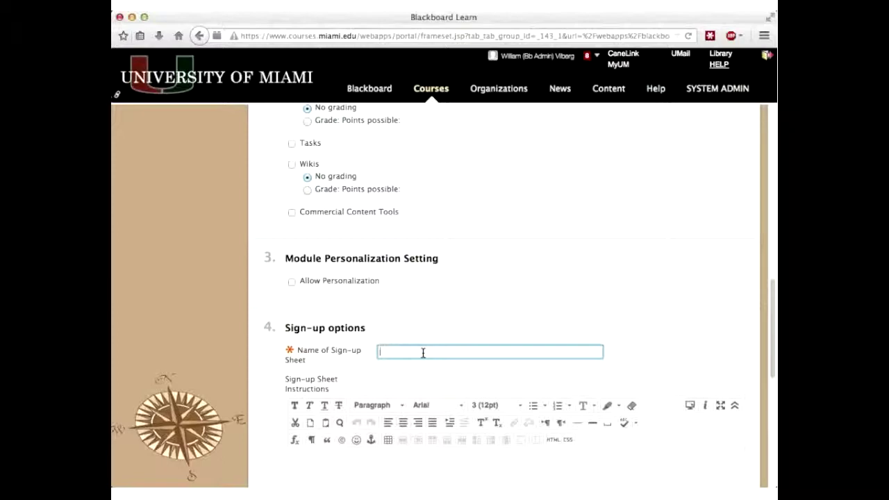
type("Sign-up Sheet")
left_click(427, 470)
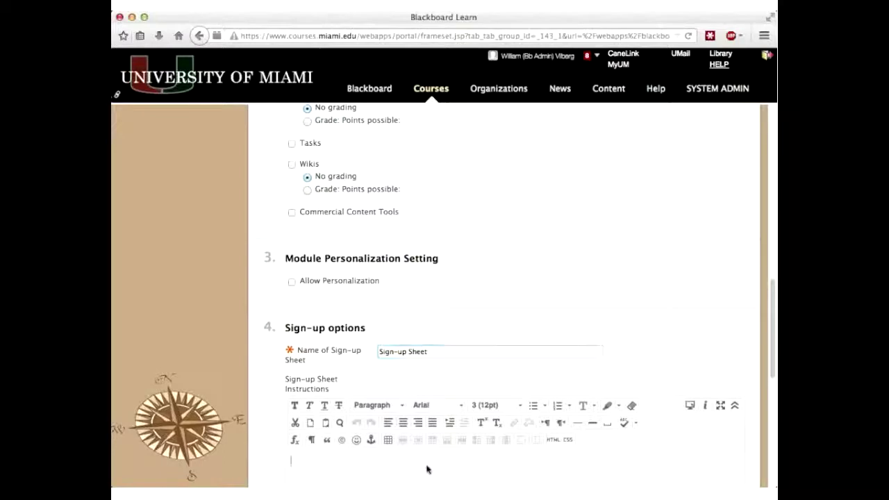
scroll(427, 470, "down", 3)
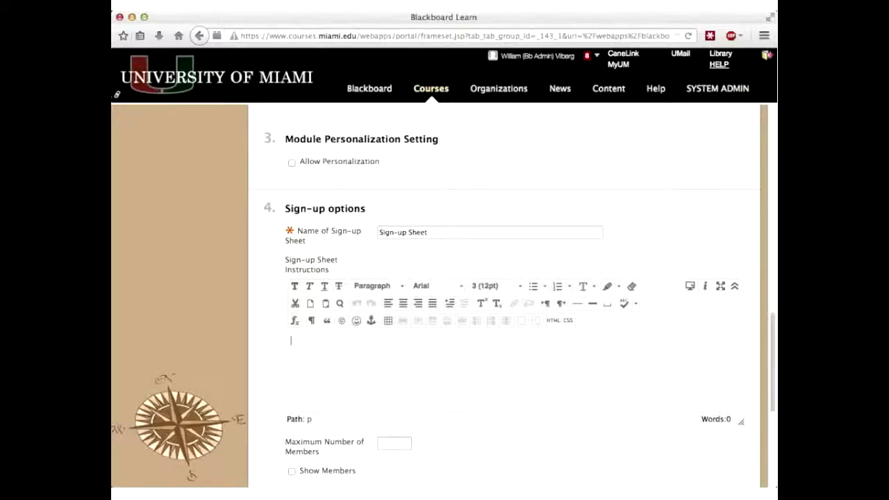
- Format the instructions as 24pt bold and enter the line 'Day 1 - October 9th'
left_click(521, 288)
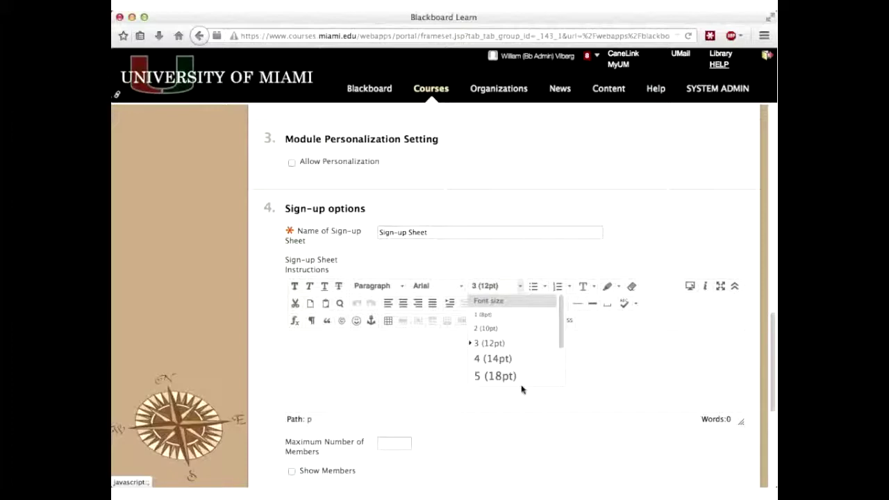
scroll(549, 365, "down", 2)
left_click(535, 354)
left_click(295, 287)
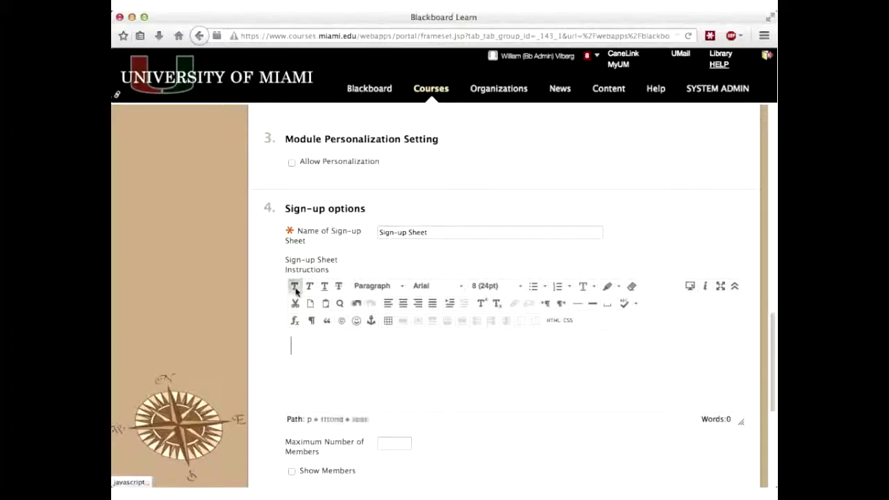
type("-")
key("Return")
type("Day 1 - ")
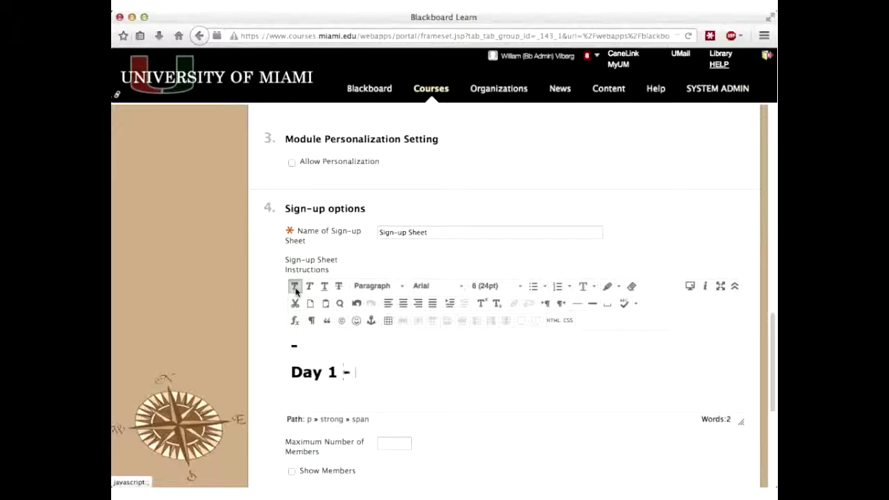
type("October ")
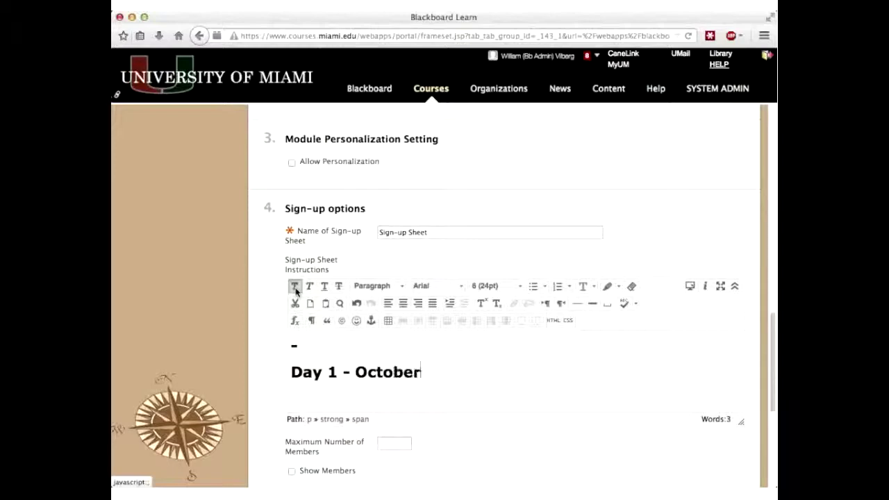
type("9th")
- Add 'Day 2 - October 10th' followed by a dash line to the instructions
type("D")
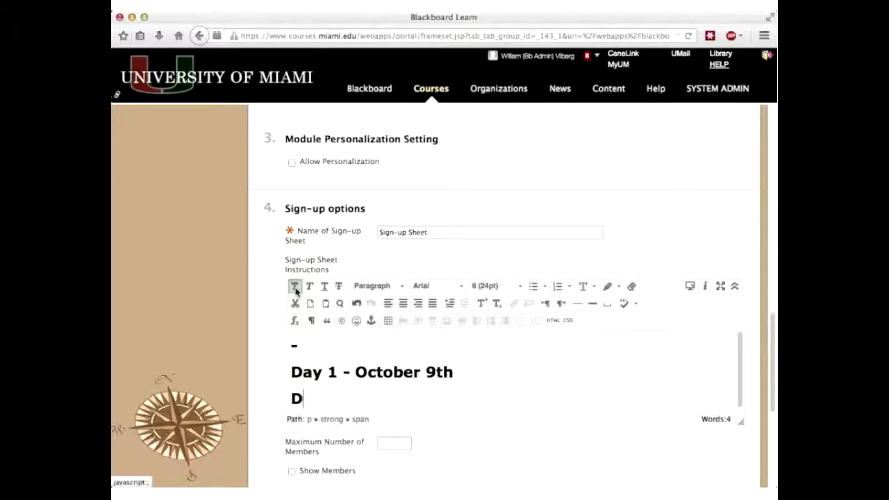
type("ay 2 - Octover")
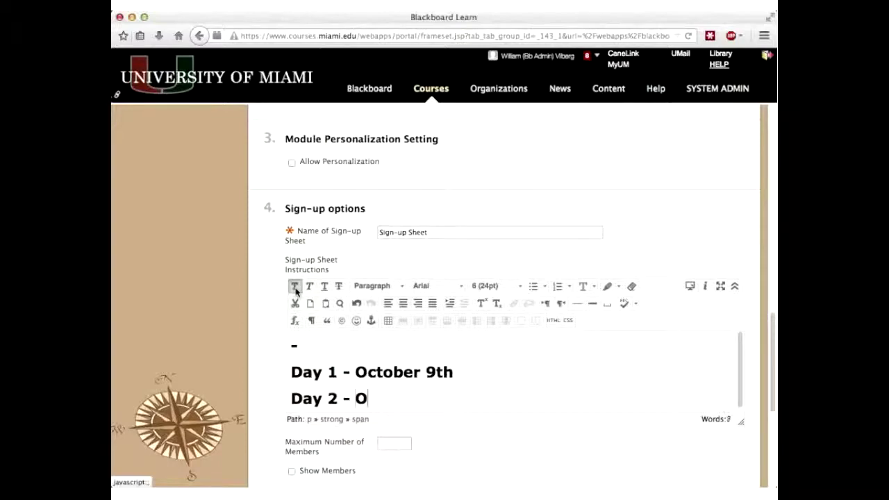
key("BackSpace")
key("BackSpace")
key("ctrl+z")
key("BackSpace")
key("BackSpace")
key("BackSpace")
type("ber")
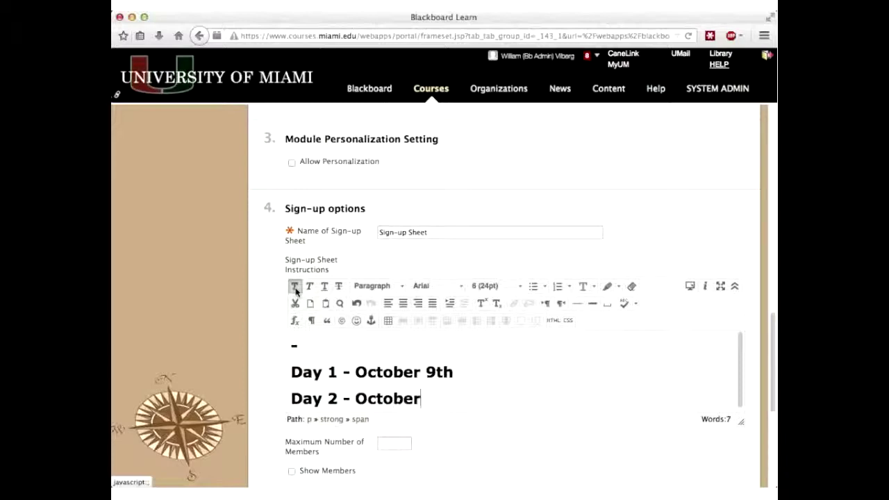
type(" 10th")
key("Return")
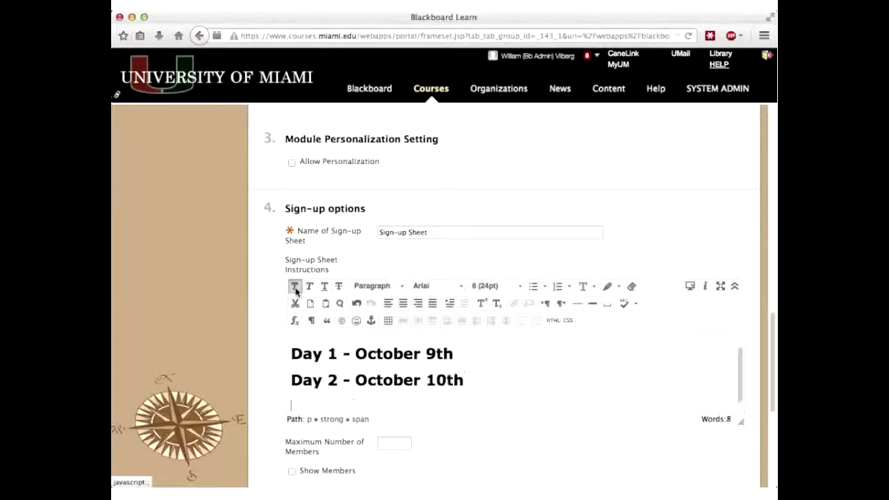
type("-")
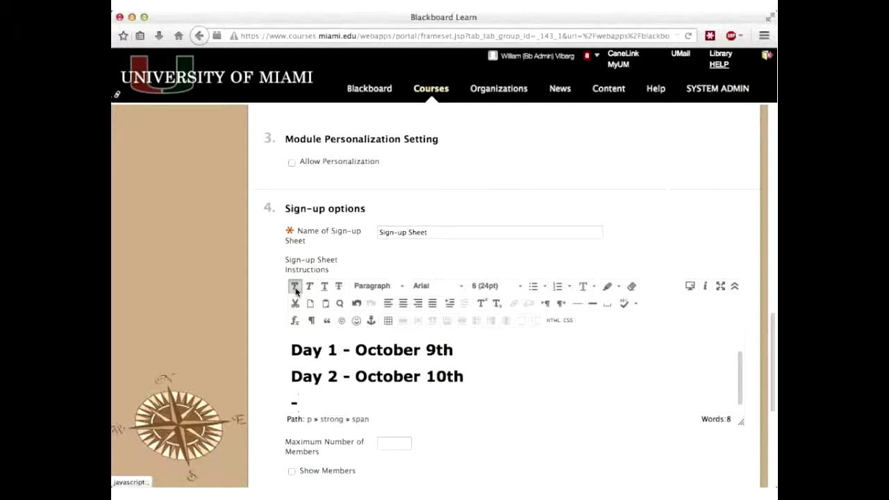
key("Return")
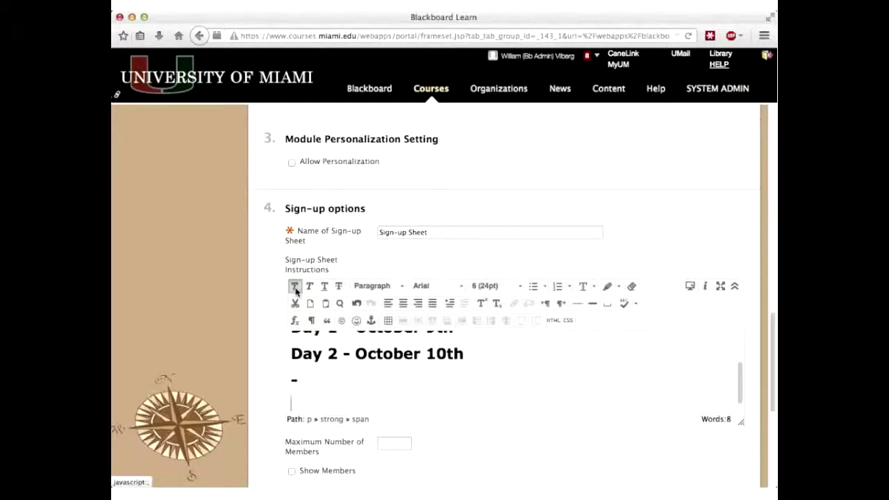
left_click(397, 442)
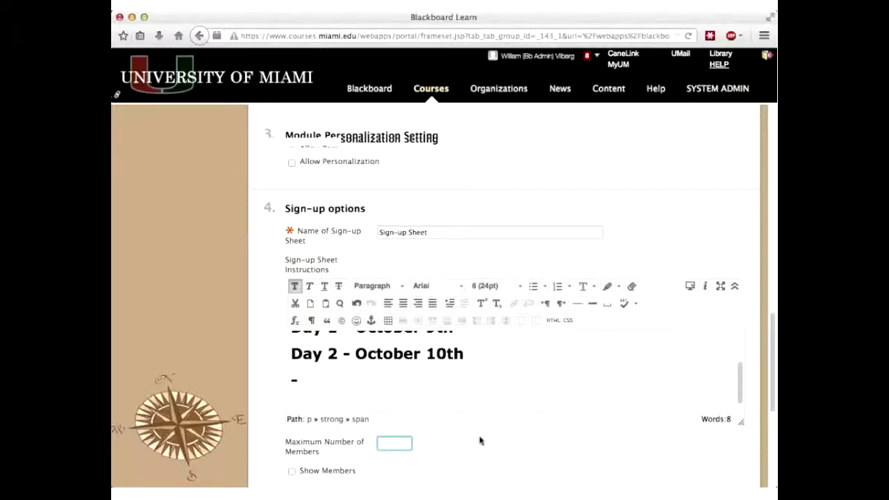
- Set maximum 8 members and 2 groups, leave smart views off, and submit the group set
scroll(479, 441, "down", 2)
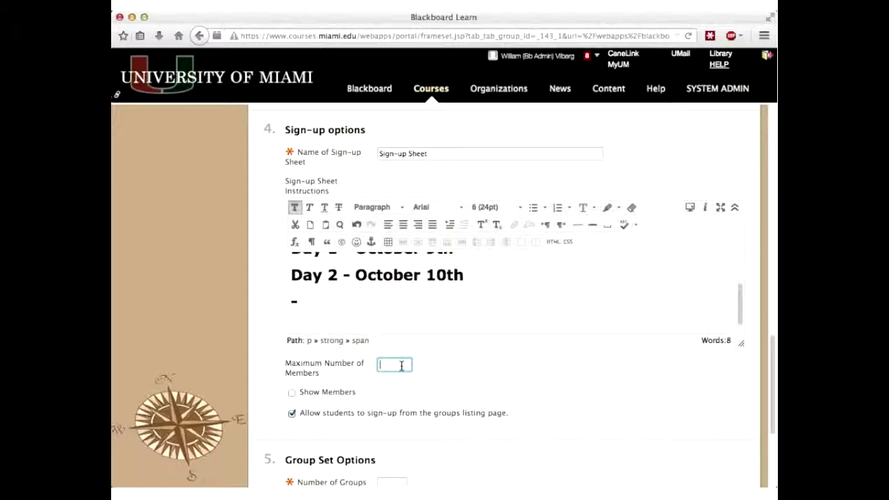
type("8")
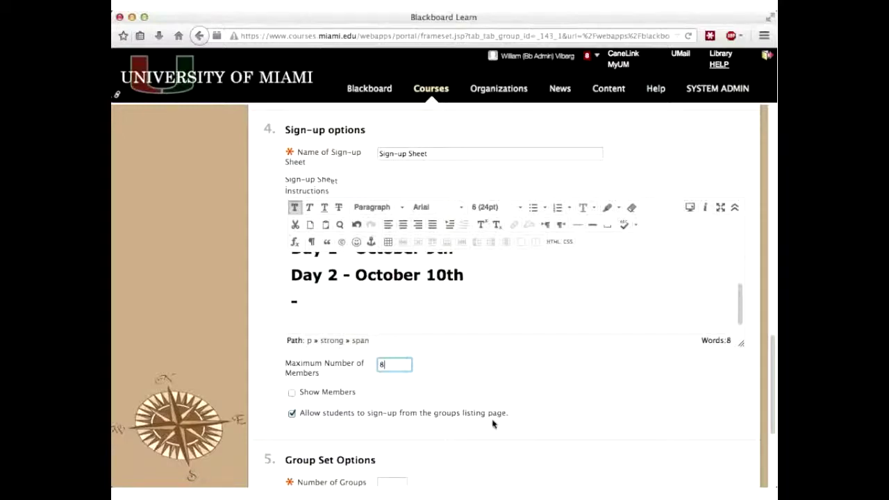
scroll(398, 292, "down", 3)
left_click(400, 293)
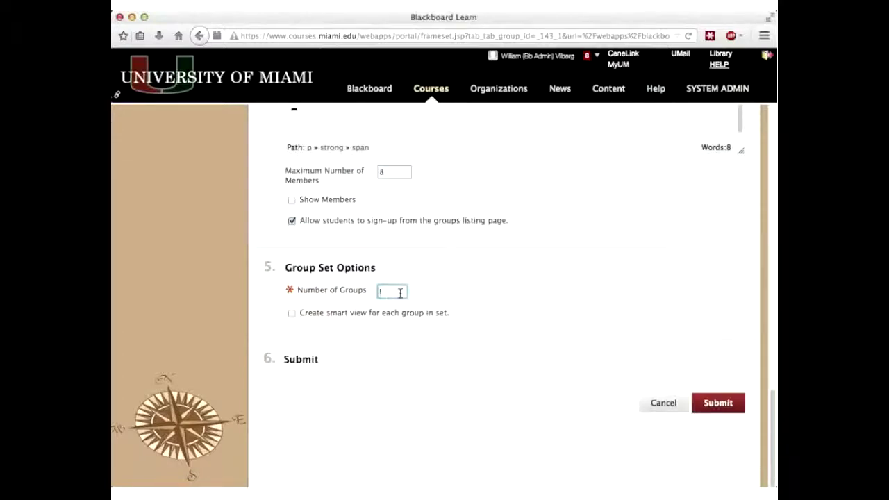
type("2")
left_click(353, 314)
left_click_drag(361, 315, 337, 313)
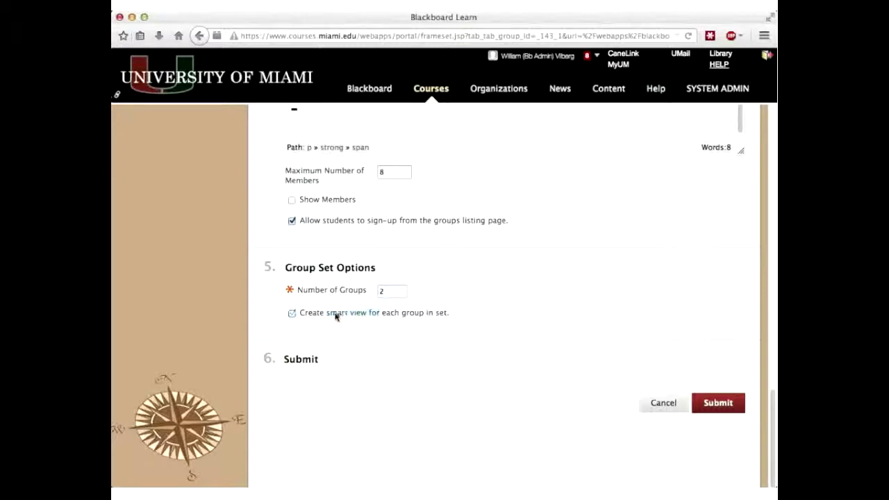
left_click(724, 407)
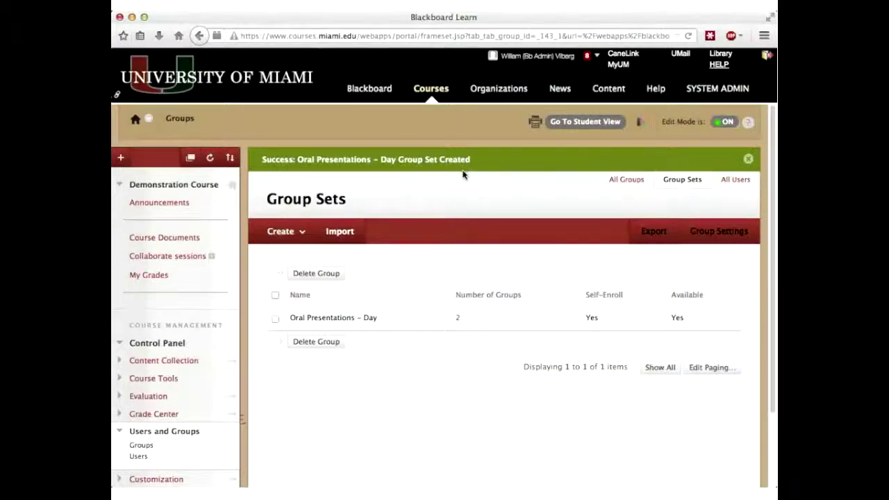
- Review the new Day 1 and Day 2 groups, return to Group Sets, and show course menu add options
left_click(627, 183)
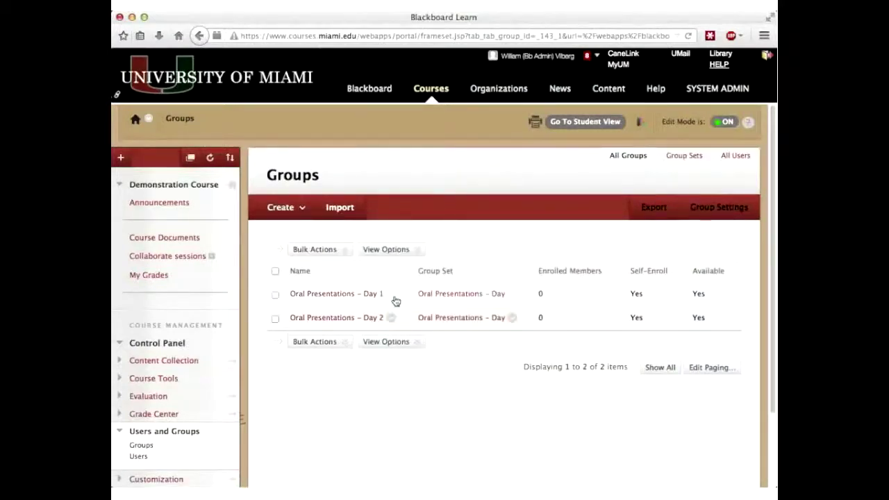
left_click(688, 157)
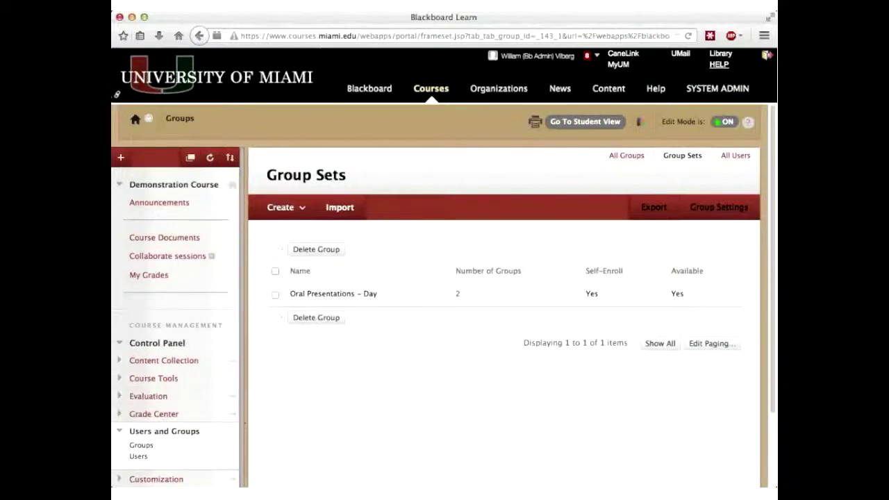
left_click(121, 157)
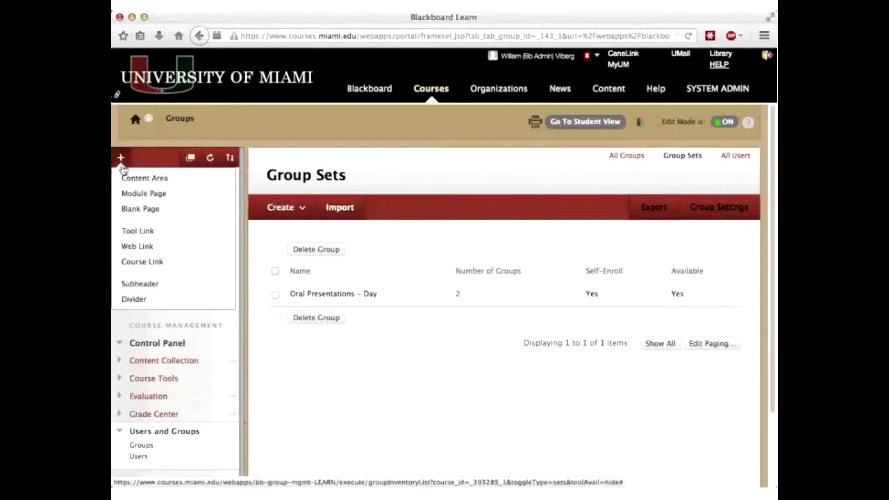
- Add an 'Oral Presentation Sign-Up' Groups tool link available to users, and open it
left_click(129, 231)
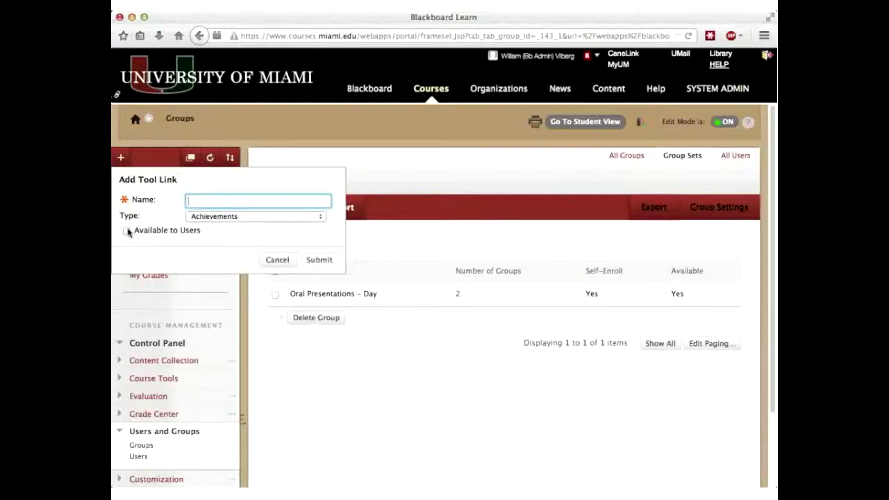
type("Oral Presen")
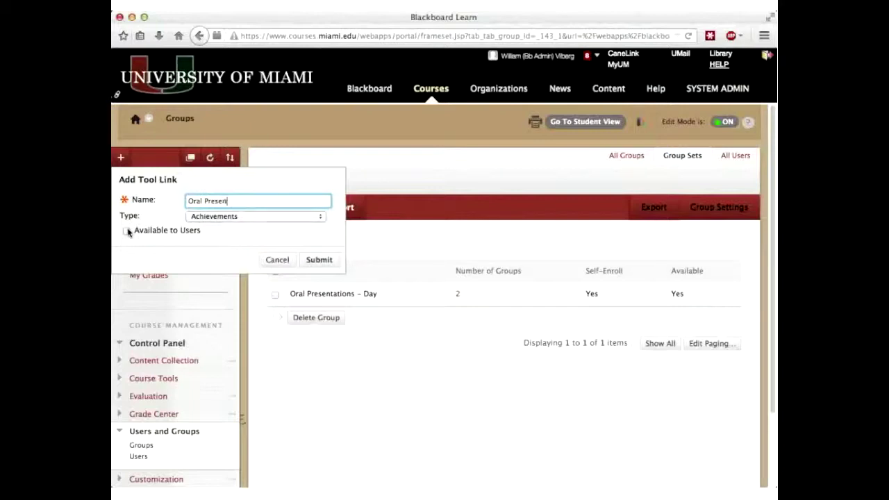
type("tation (ign-Up")
left_click(223, 218)
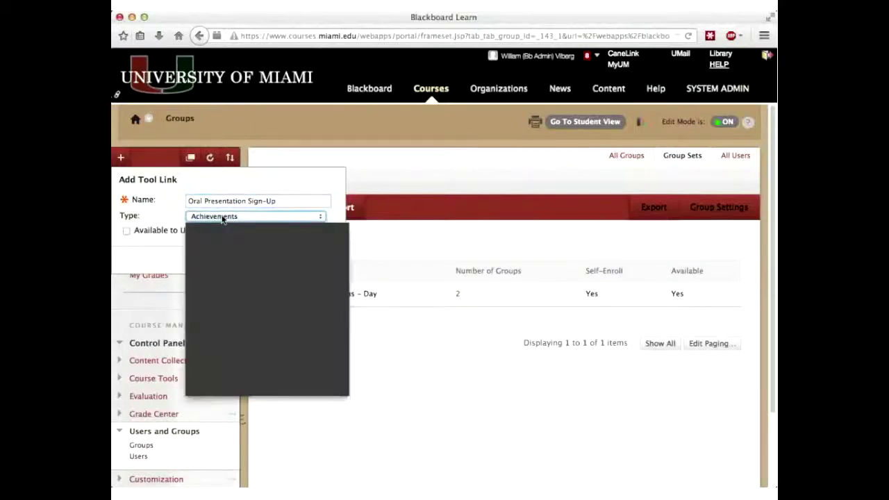
left_click(232, 407)
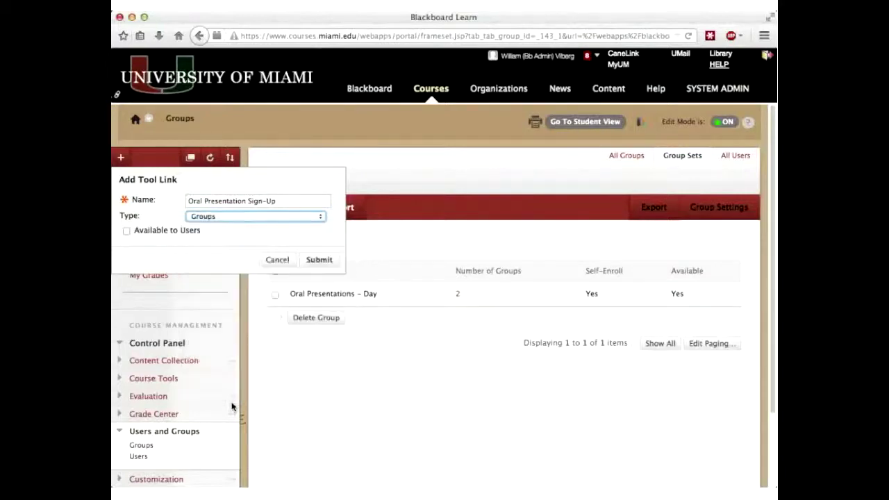
left_click(127, 233)
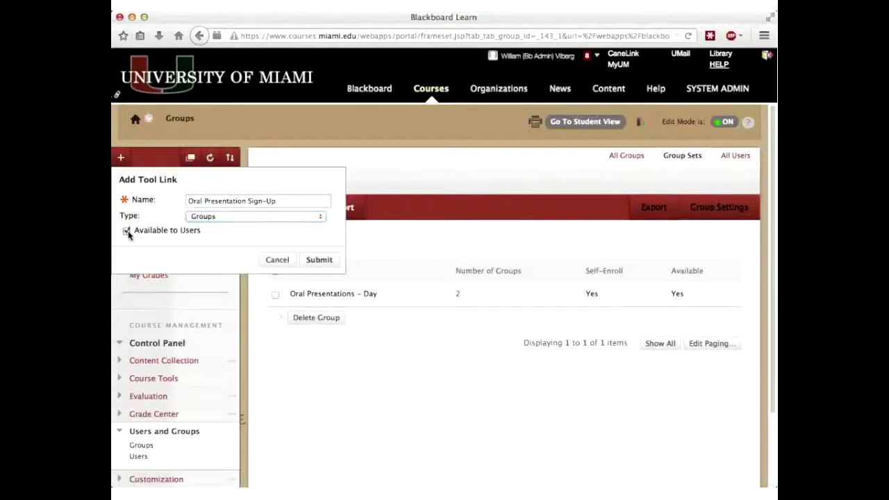
left_click(319, 263)
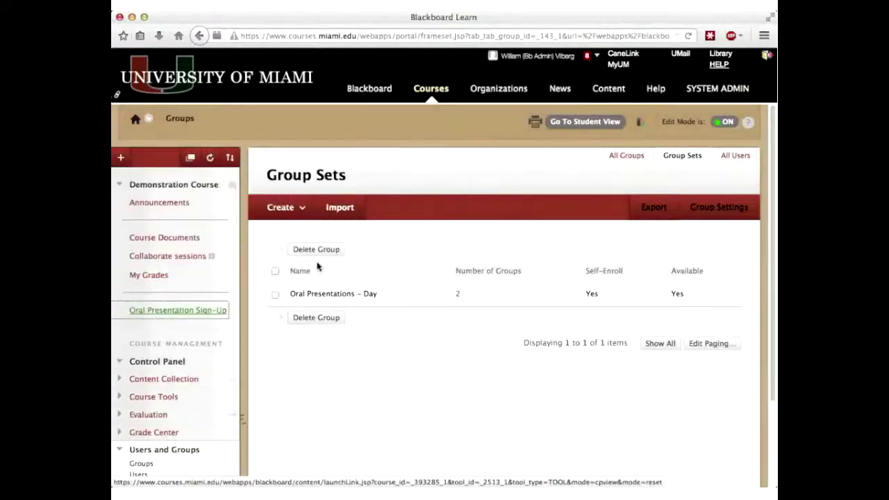
left_click(205, 313)
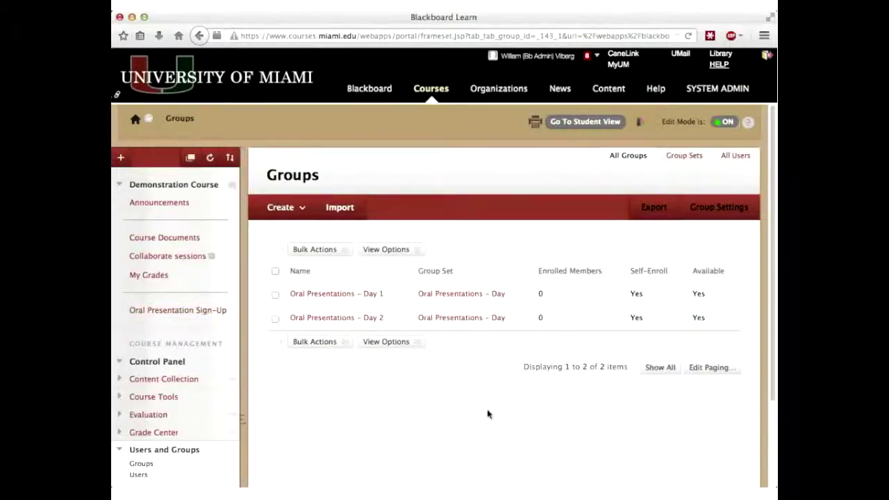
- In Student View, open Oral Presentation Sign-Up and view the sign-up sheet with both Day groups
left_click(603, 126)
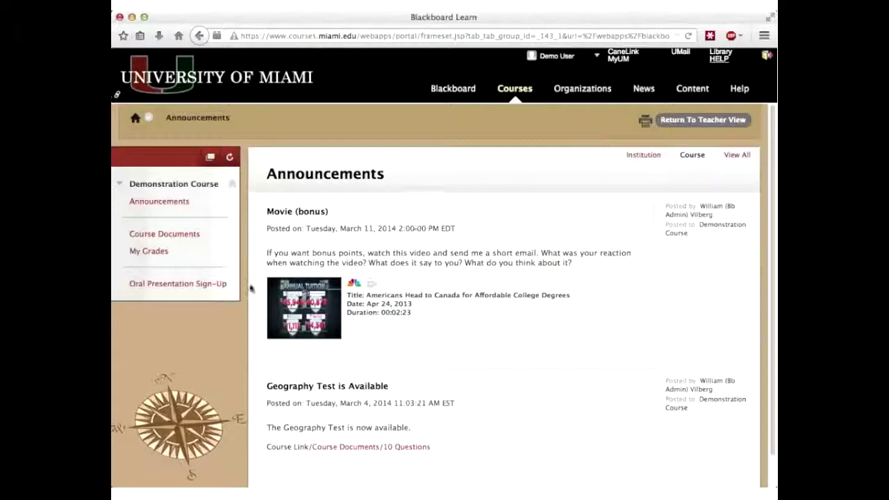
left_click(206, 286)
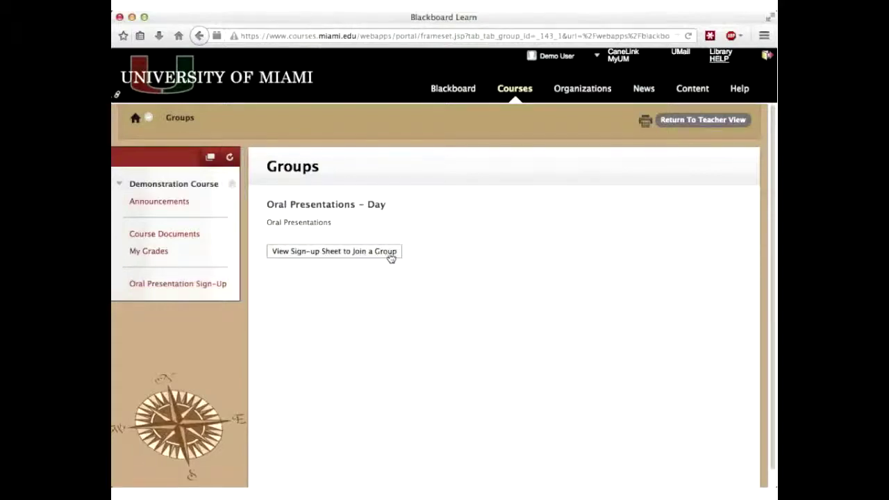
left_click(356, 257)
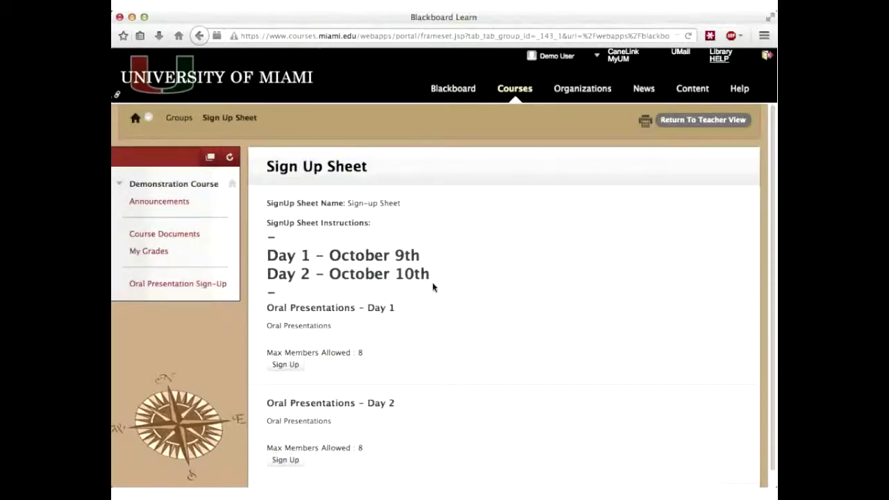
- Sign the student up for the Oral Presentations - Day 1 group
scroll(432, 283, "down", 1)
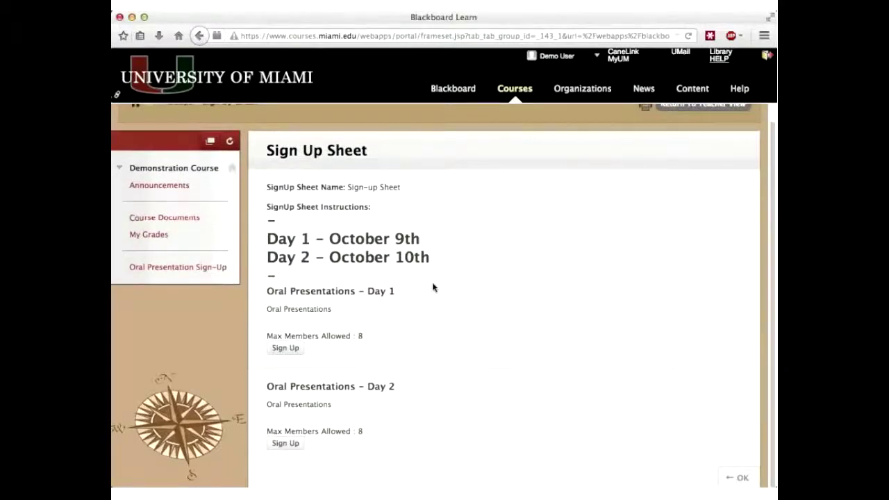
left_click(285, 348)
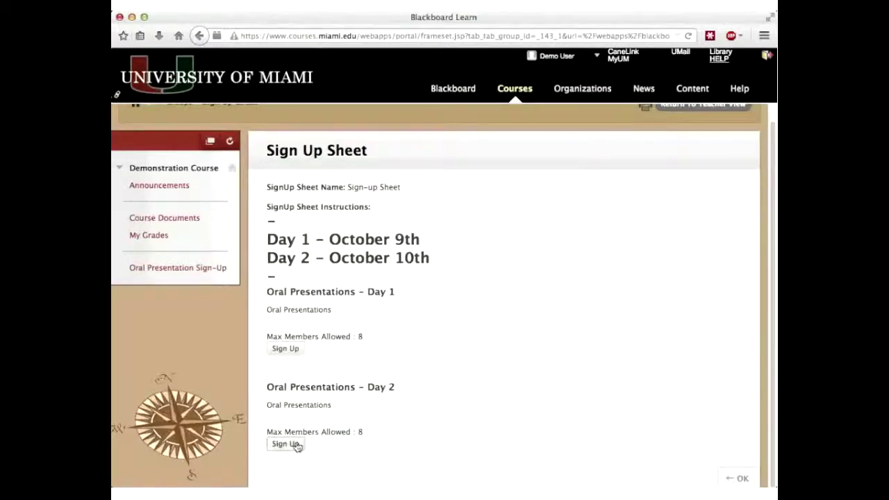
left_click(285, 349)
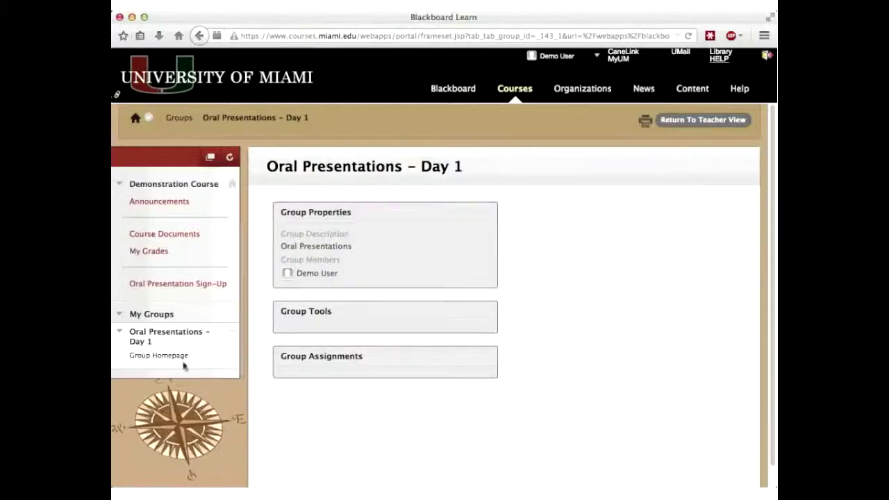
- Collapse and re-expand Day 1 under My Groups, then advance to the SUMMARY slide
left_click(143, 342)
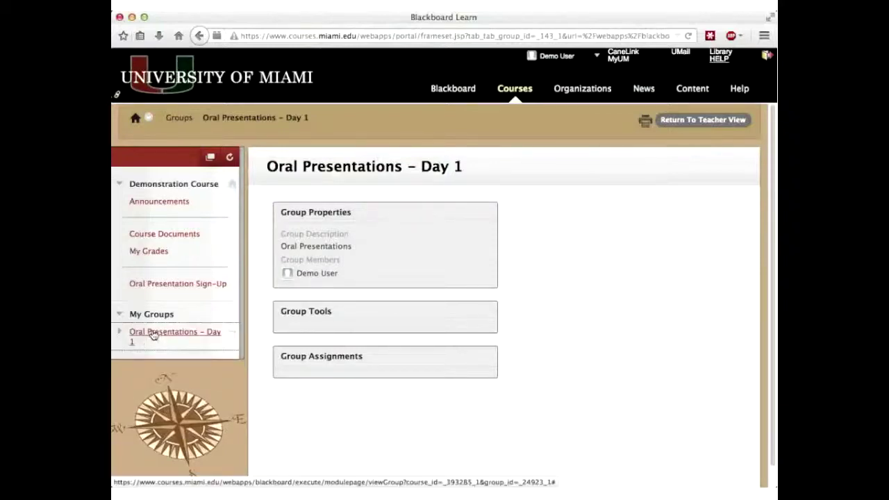
left_click(153, 335)
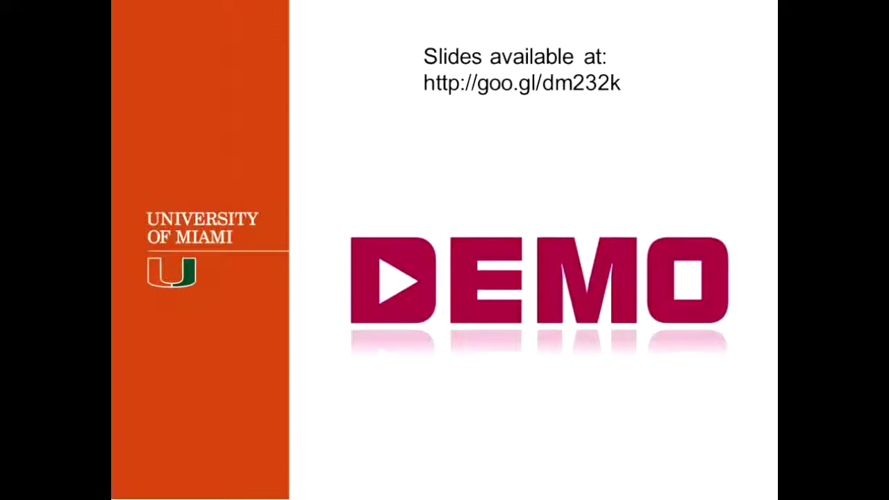
key("Right")
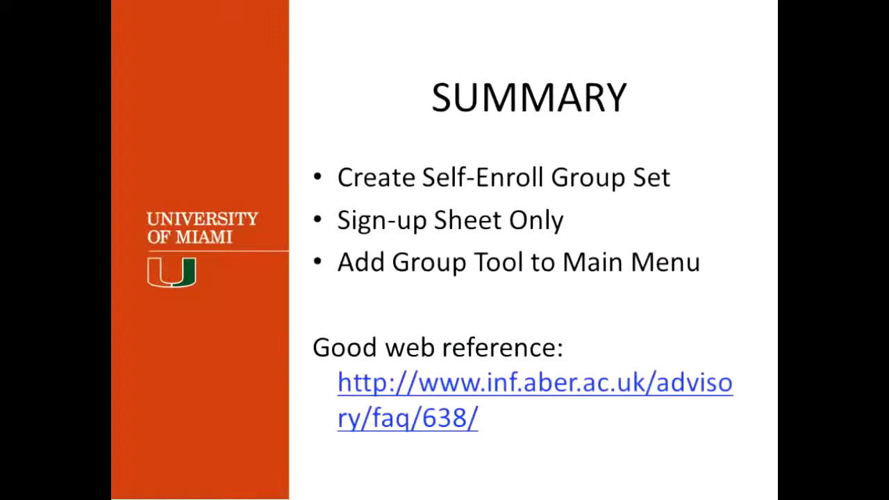